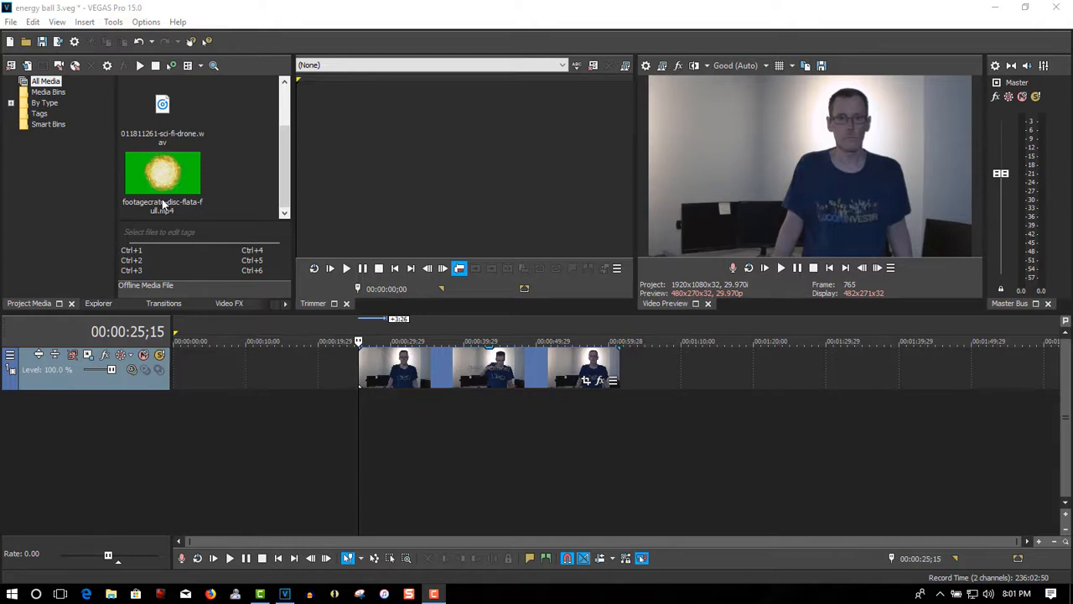
Place footagecrate-disc-flata-full.mp4 on a new track above the video, matching its length, and apply the VEGAS Chroma Keyer to it
mouse_move(163, 174)
left_mouse_down()
mouse_move(362, 344)
mouse_move(430, 366)
mouse_move(622, 381)
left_mouse_up()
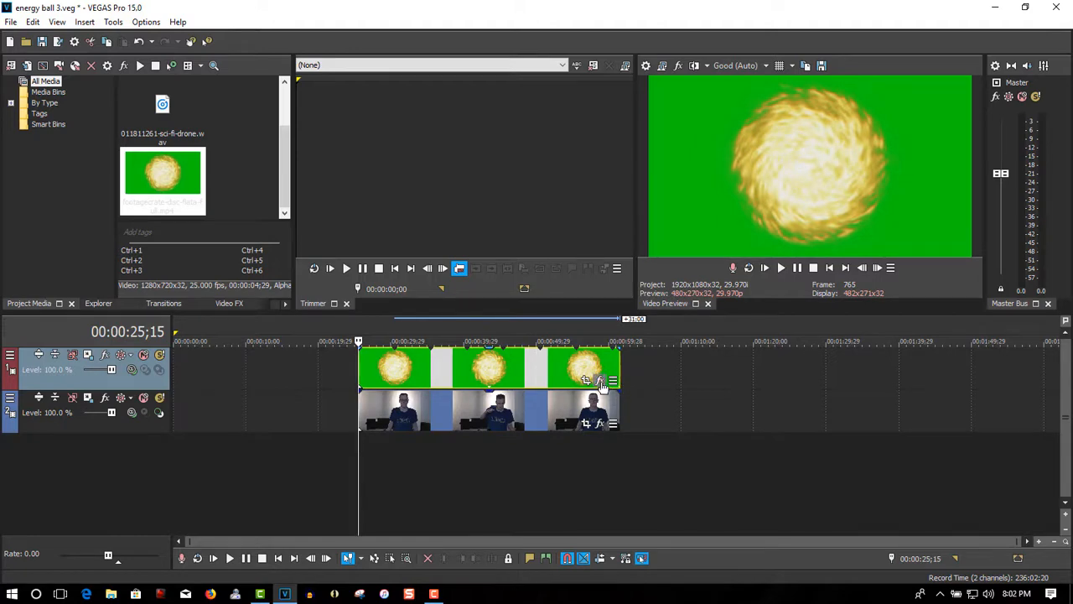
left_click(600, 382)
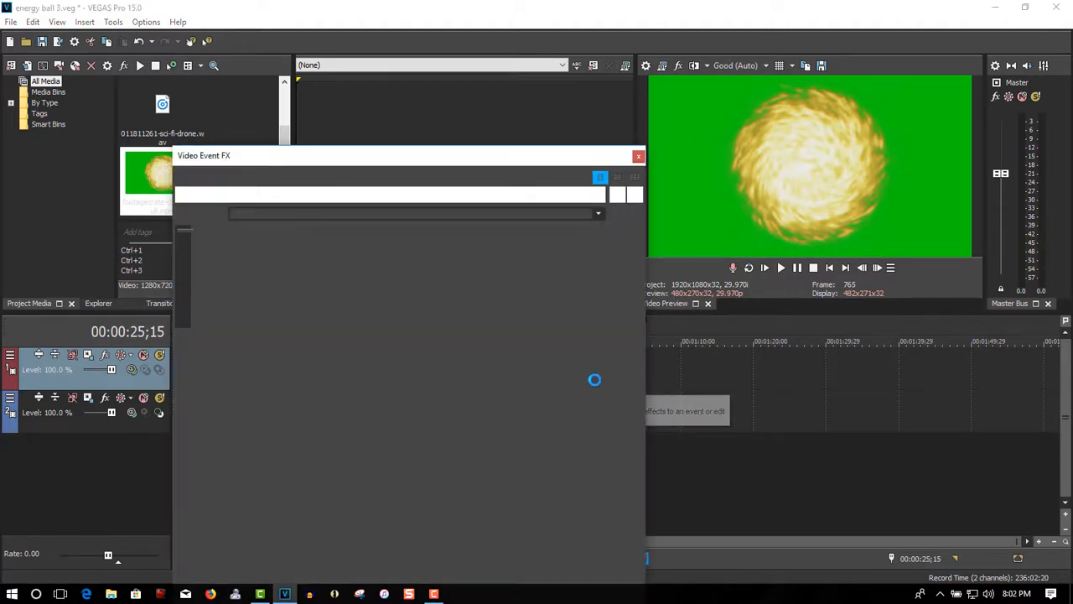
left_click(468, 195)
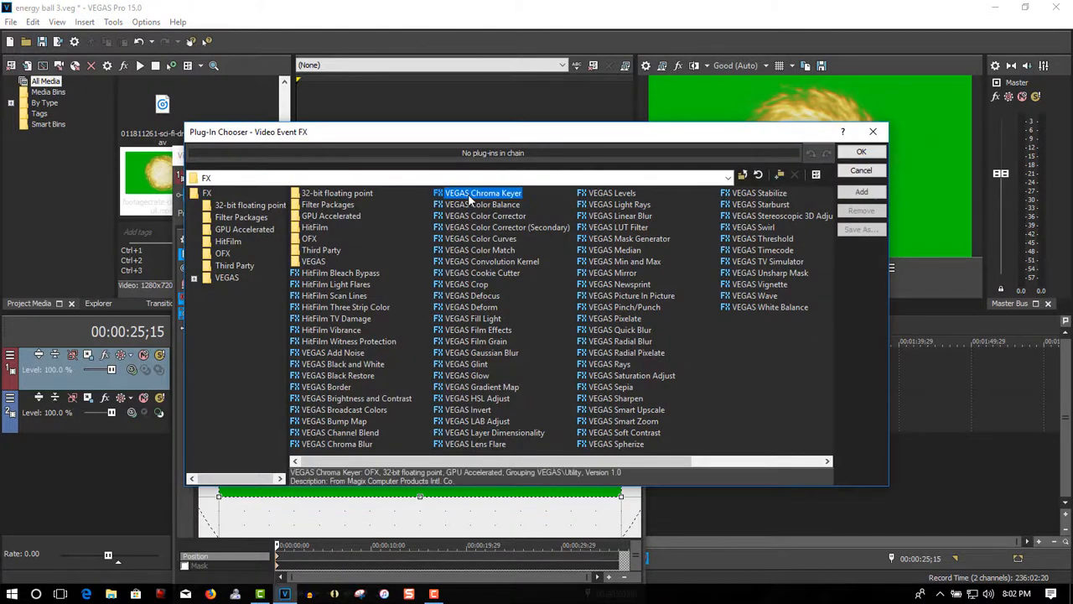
left_click(861, 152)
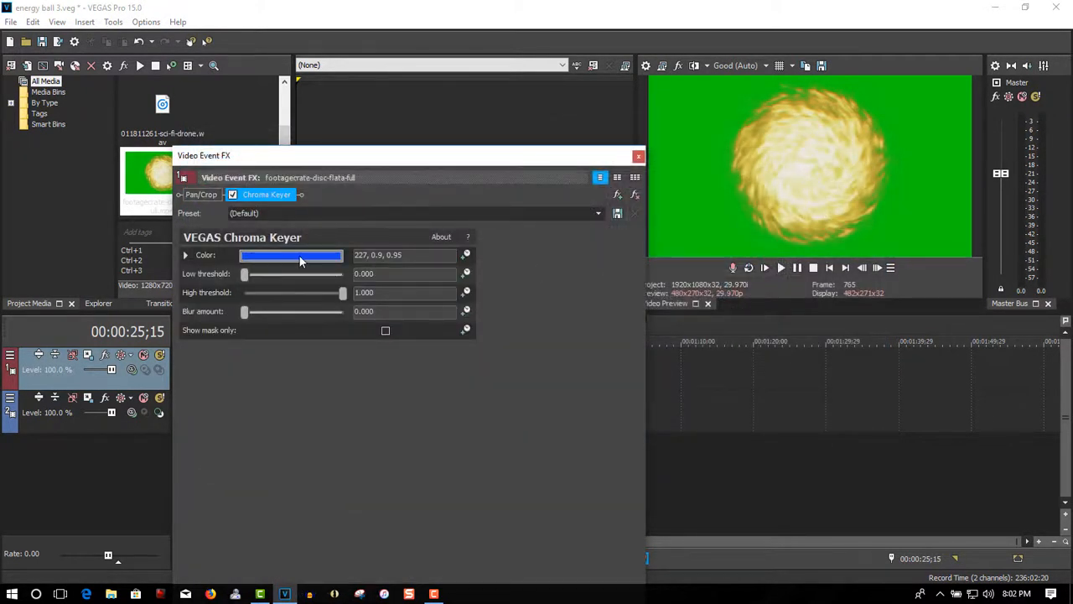
Sample the clip's green background as the Chroma Keyer color and set the low threshold to 0.340
left_click(300, 258)
left_click(277, 278)
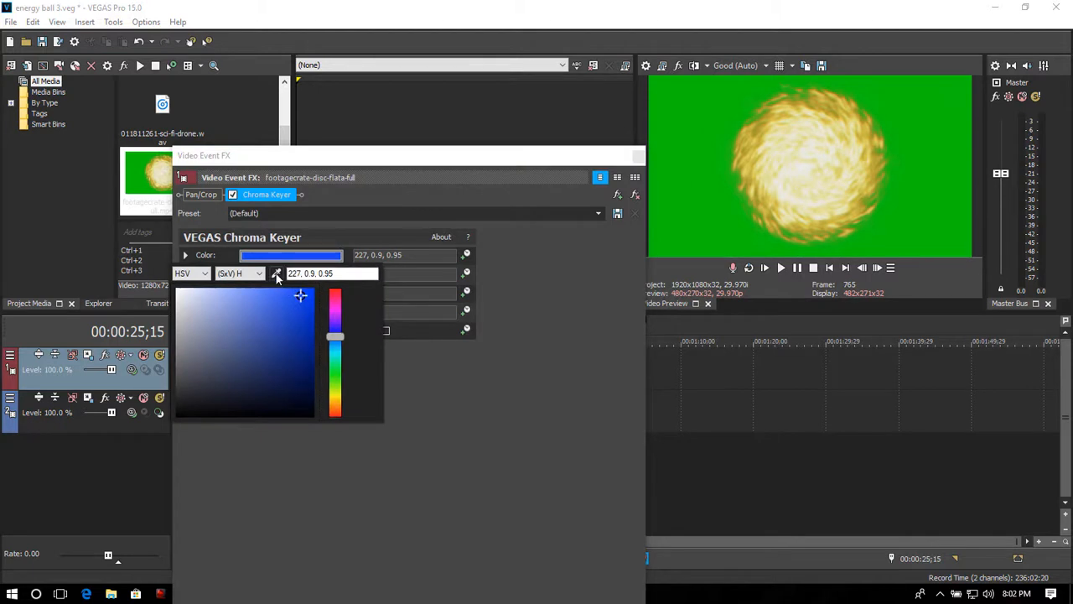
left_click(693, 203)
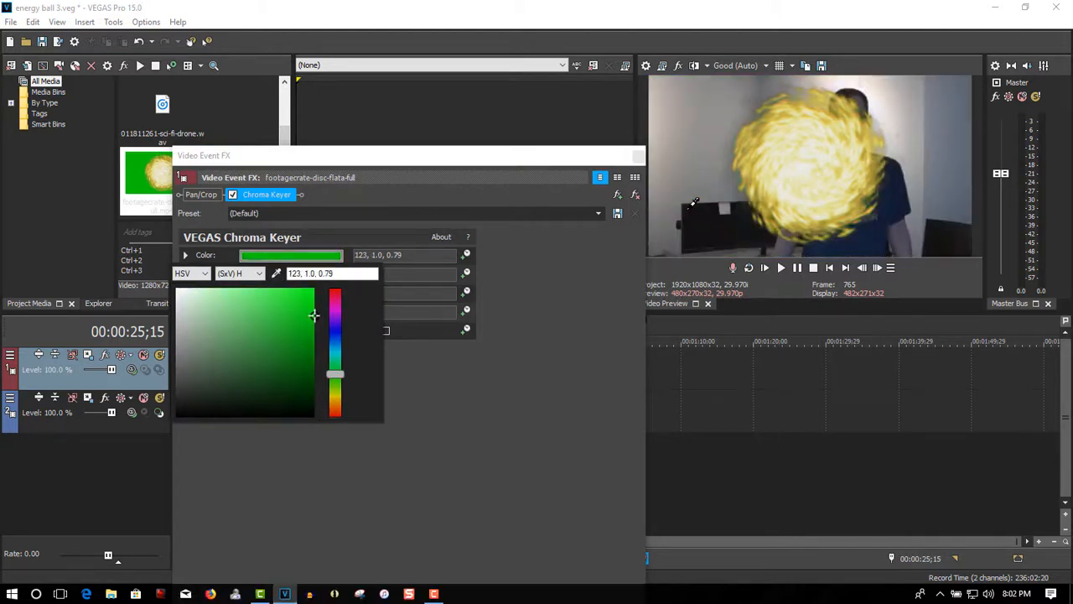
left_click(536, 315)
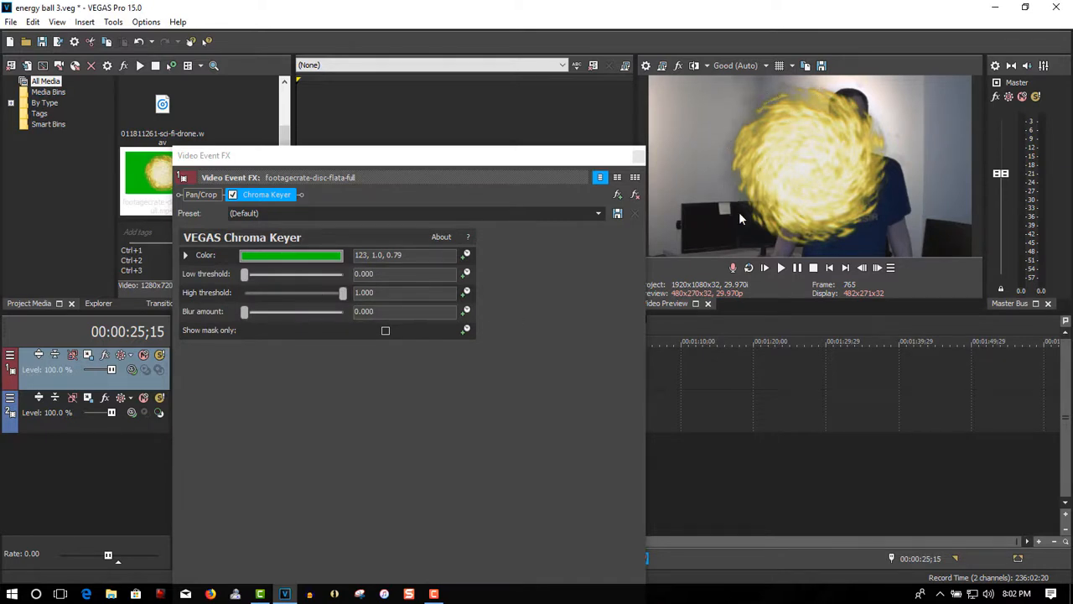
left_click(246, 279)
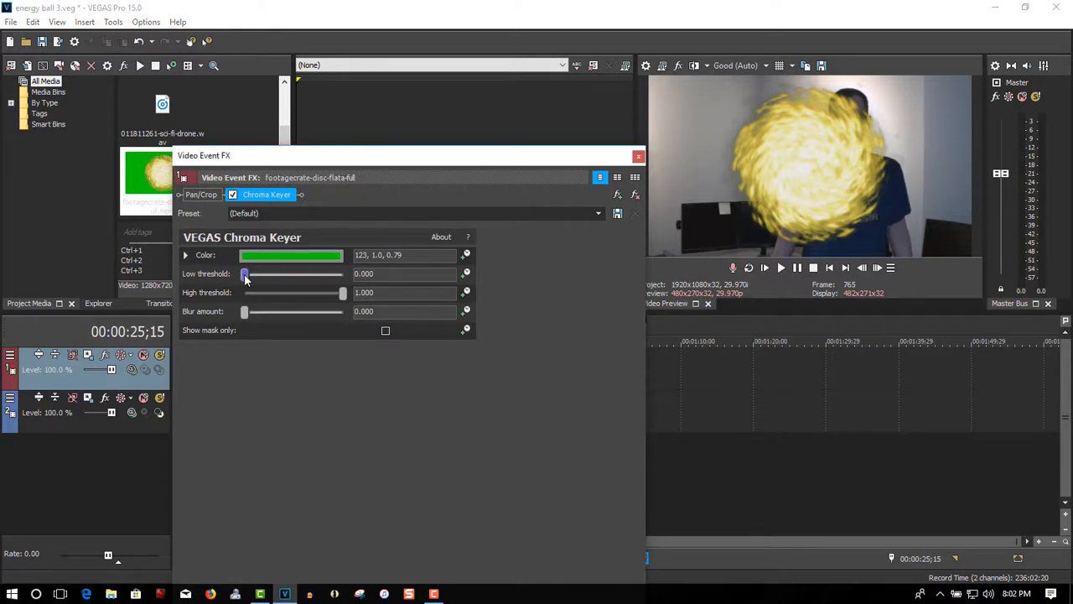
left_click_drag(255, 283, 260, 284)
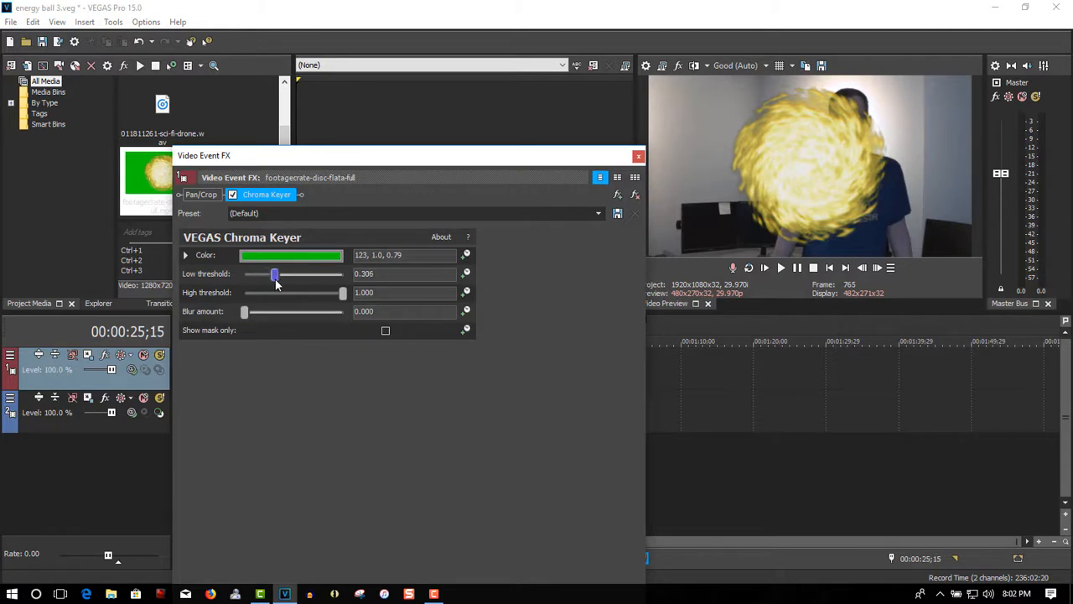
left_click(638, 157)
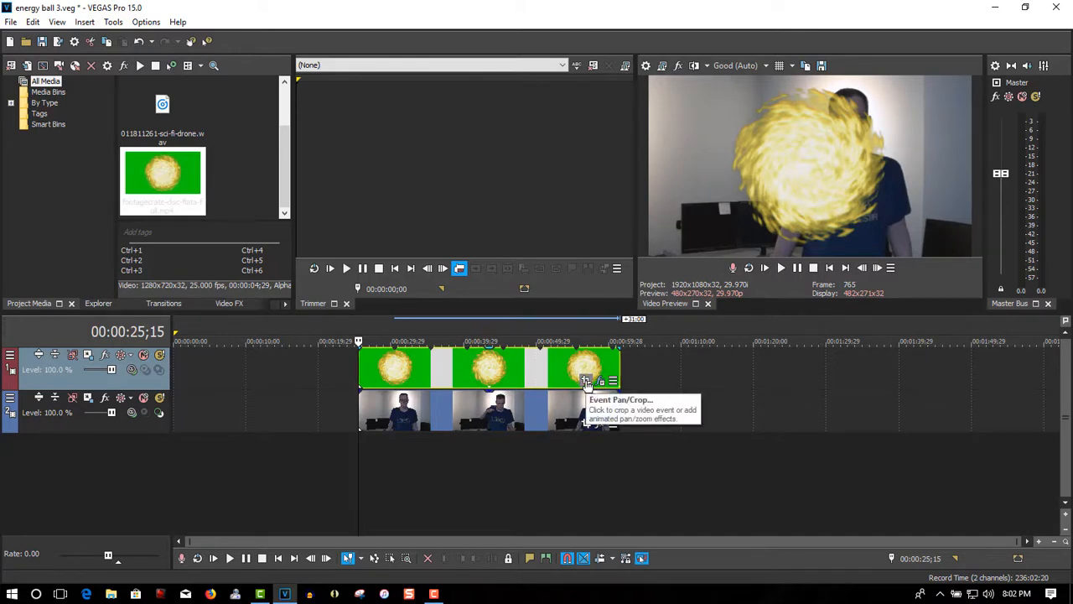
Shrink the energy ball by enlarging its event's pan/crop frame around the center to about three times its size
left_click(586, 382)
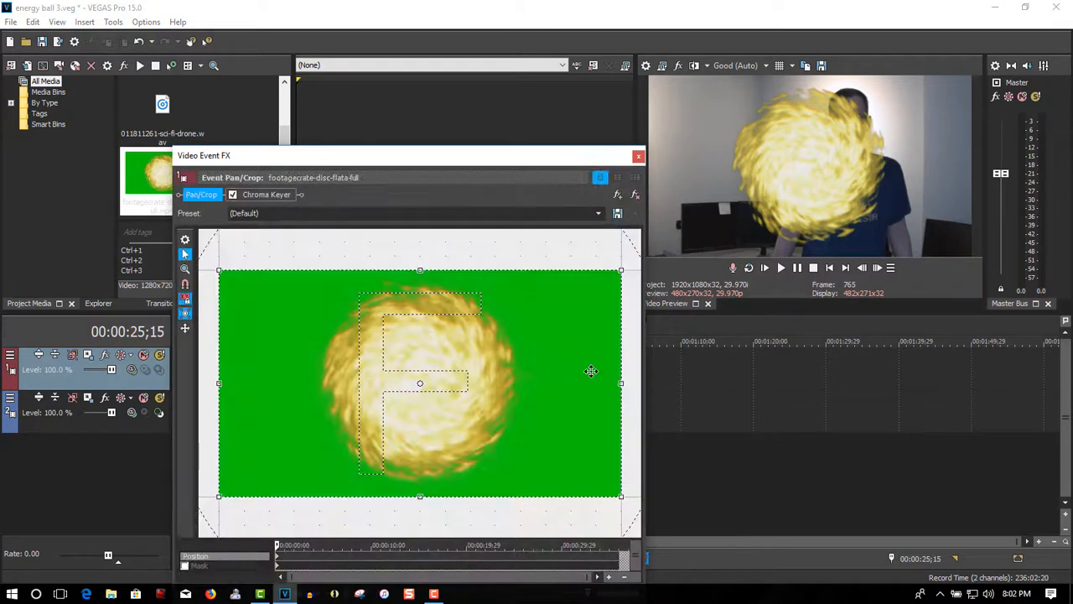
scroll(538, 395, "down", 6)
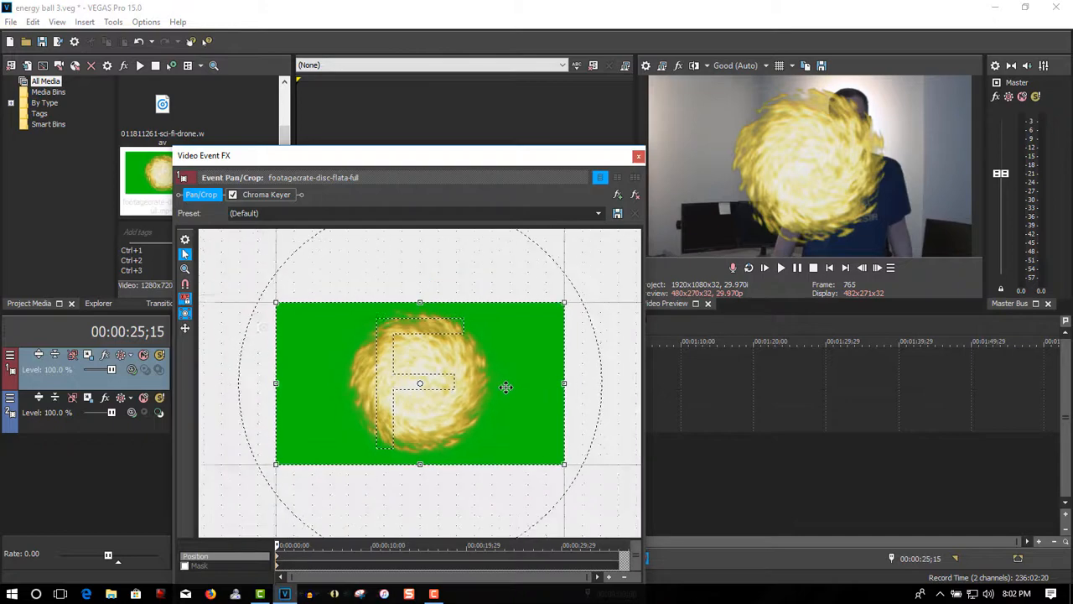
scroll(503, 382, "down", 5)
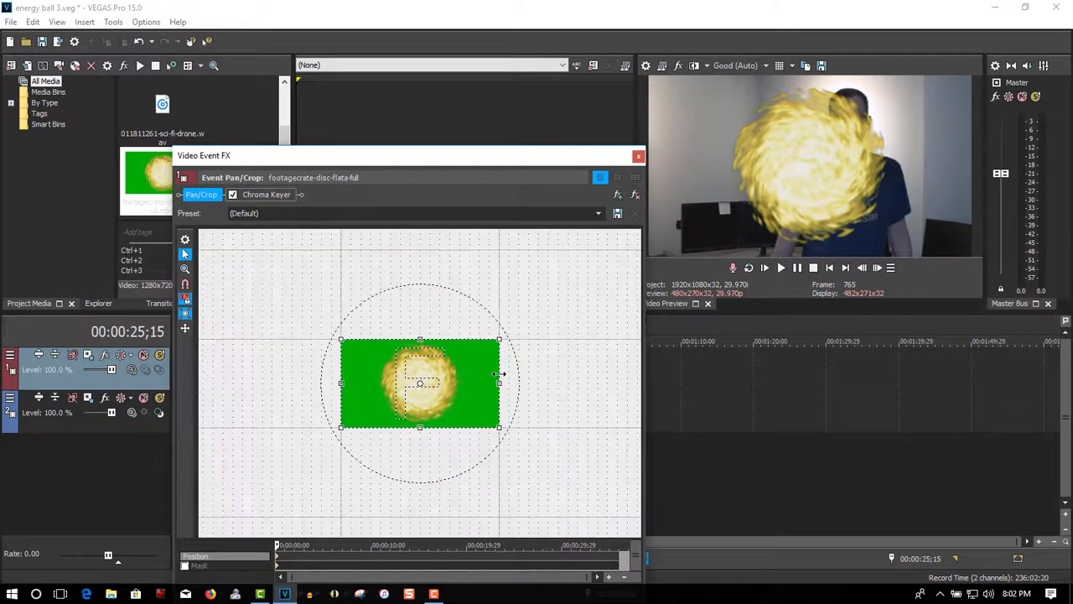
scroll(486, 364, "down", 4)
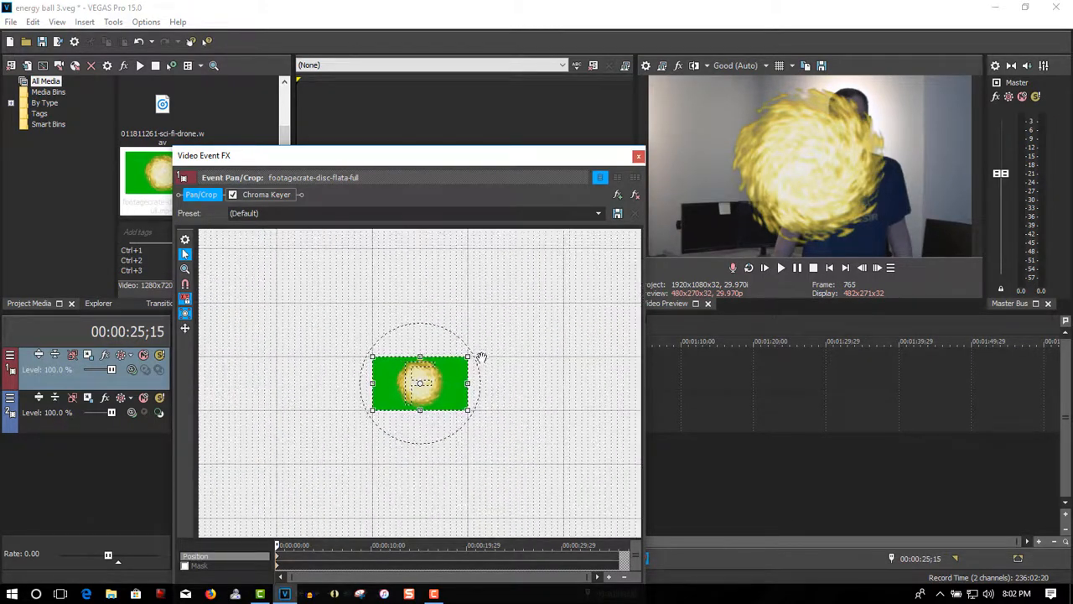
left_click_drag(469, 355, 566, 265)
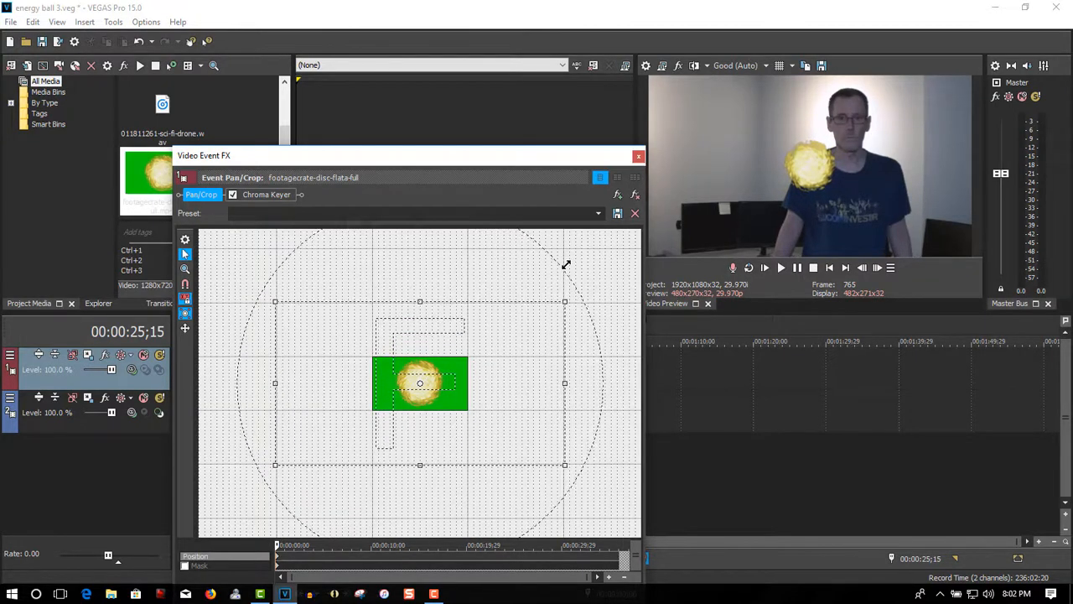
left_click(638, 158)
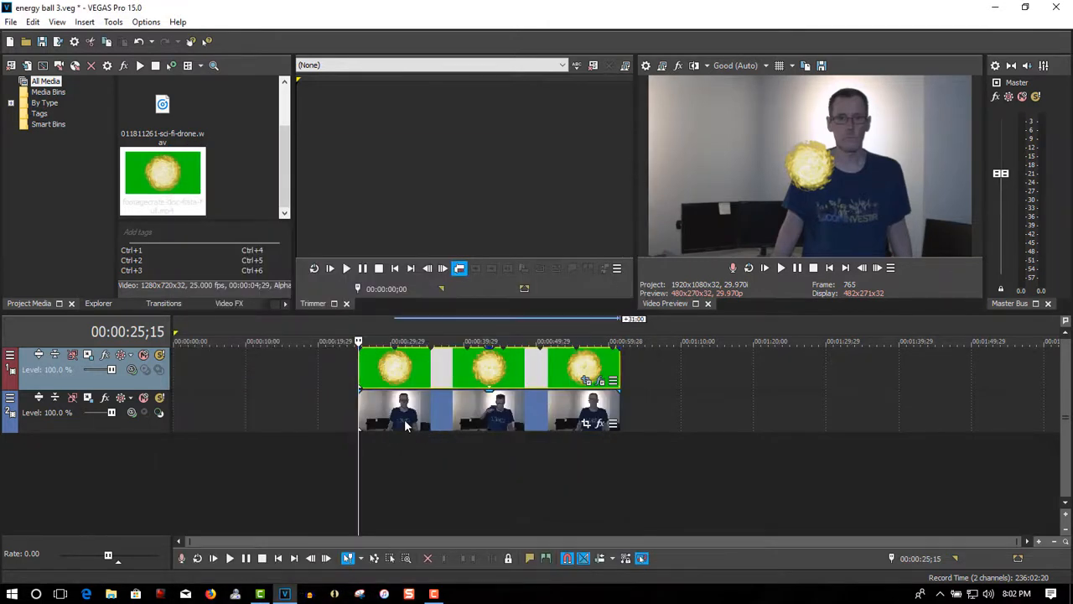
Enable cursor sync in the ball track's Track Motion and move the ball onto the chest at X 215.28, Y -200.93
left_click(90, 358)
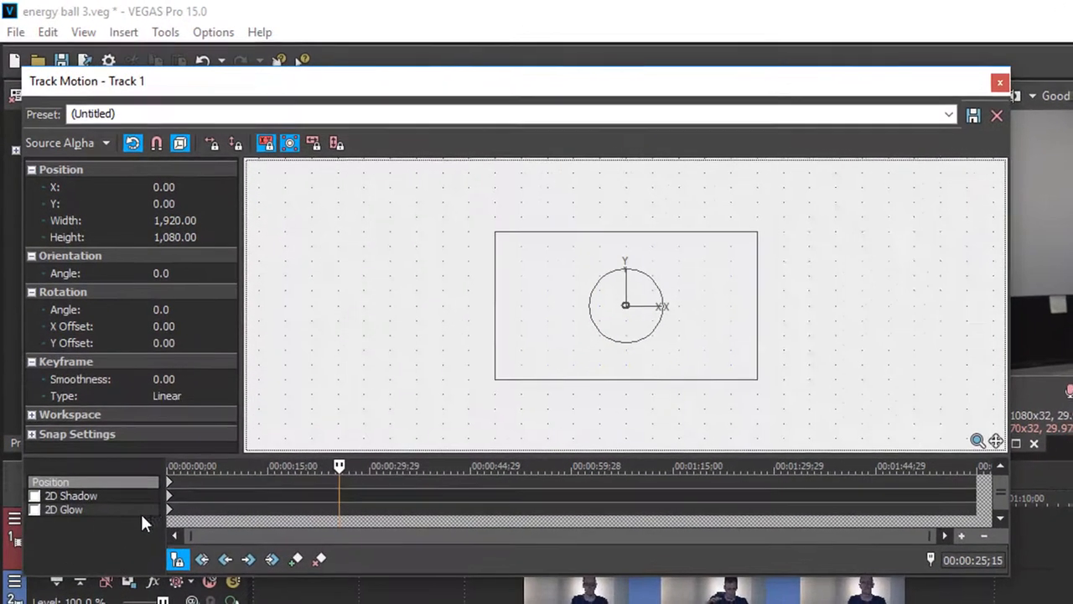
left_click(179, 561)
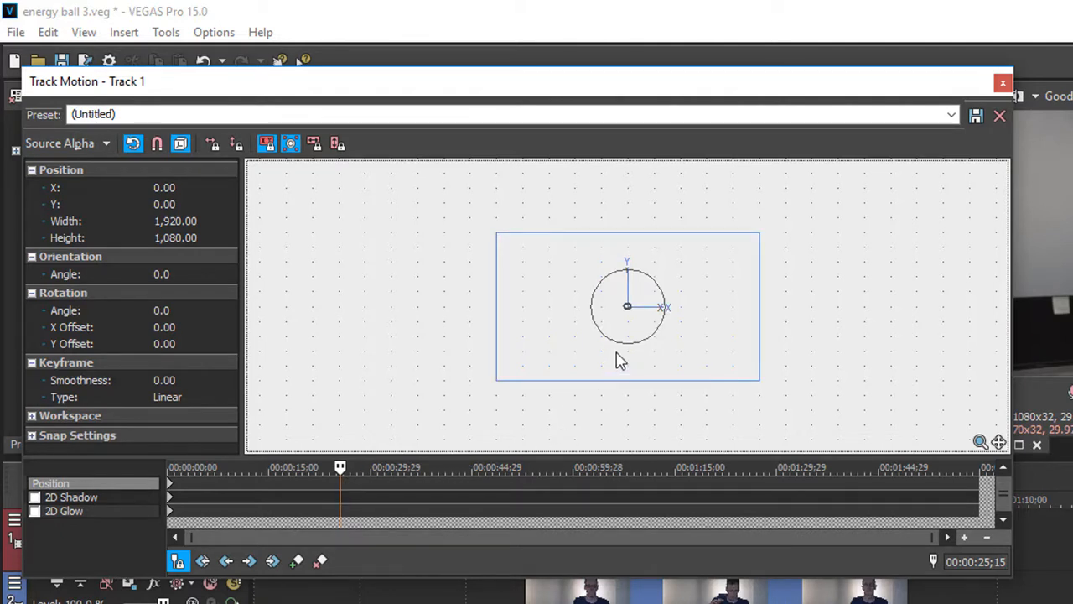
left_click_drag(618, 364, 648, 384)
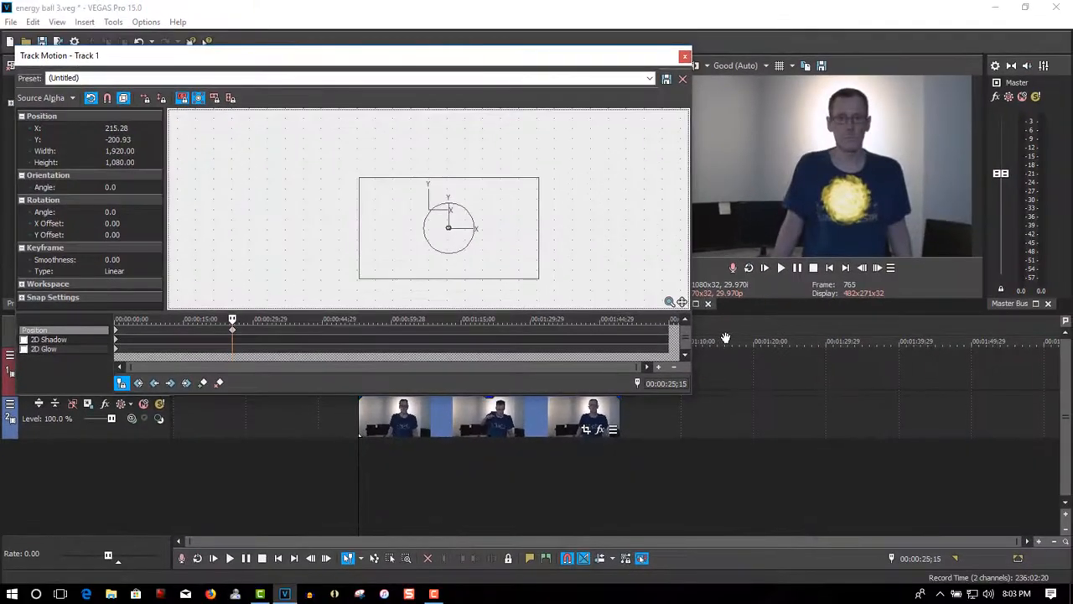
Play through to where the hands separate and create a Track Motion position keyframe at 00:00:48;28
left_click(780, 268)
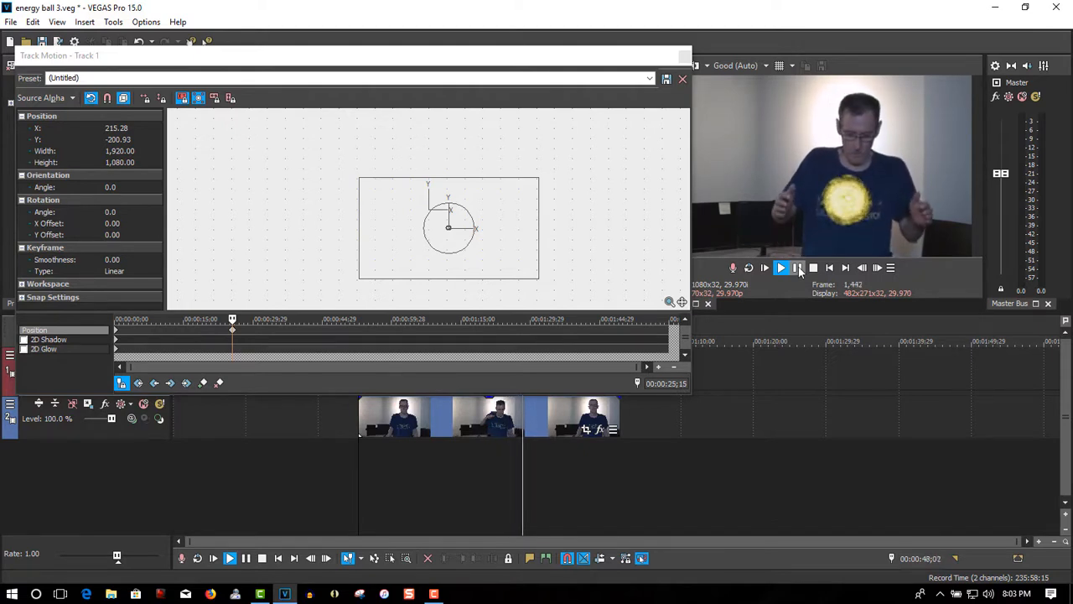
left_click(797, 267)
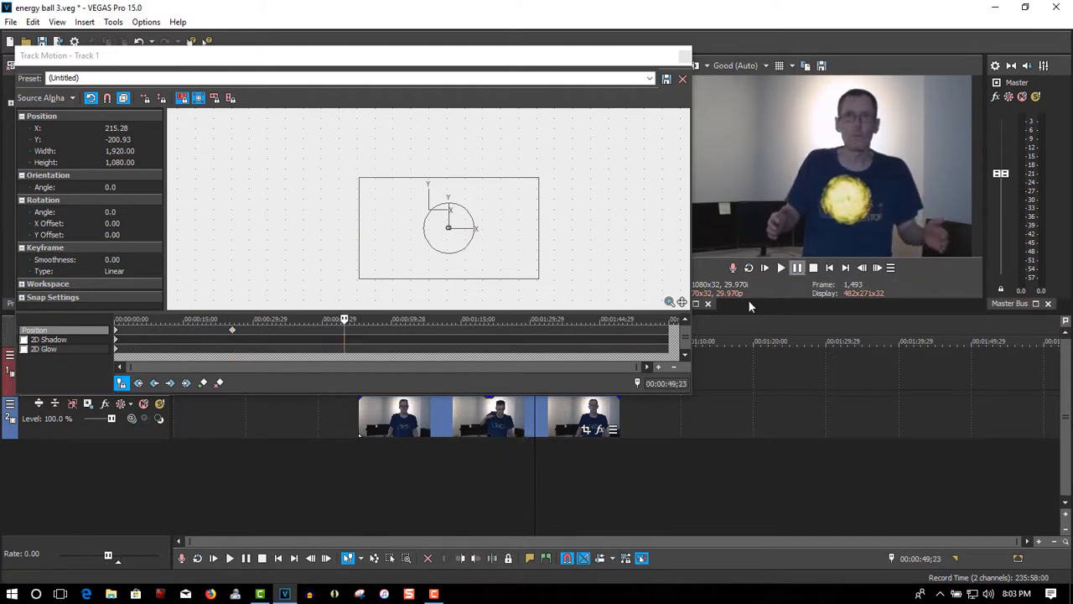
left_click(530, 437)
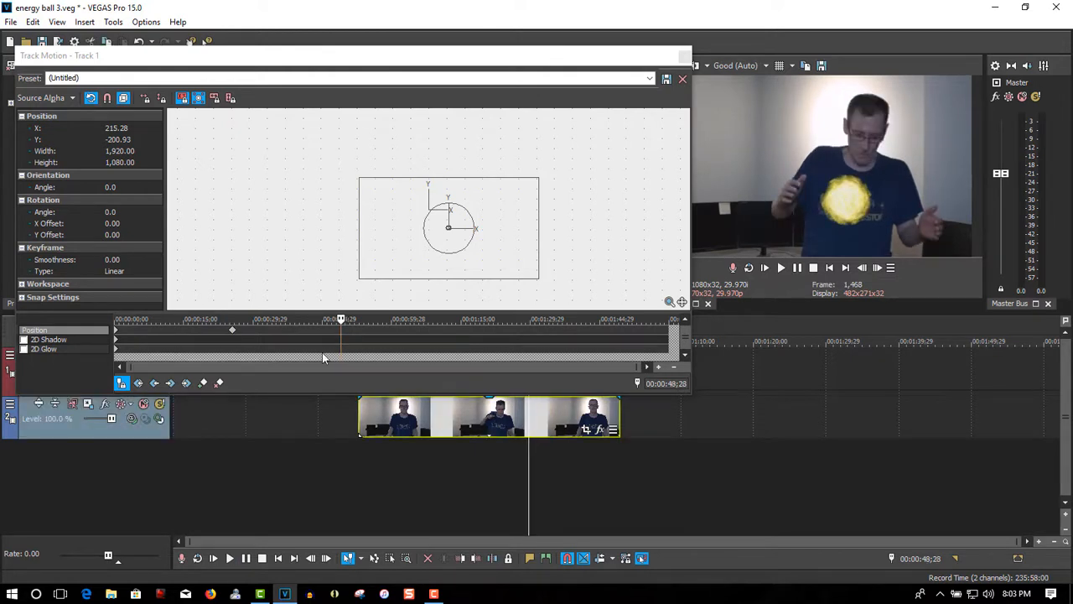
left_click(205, 383)
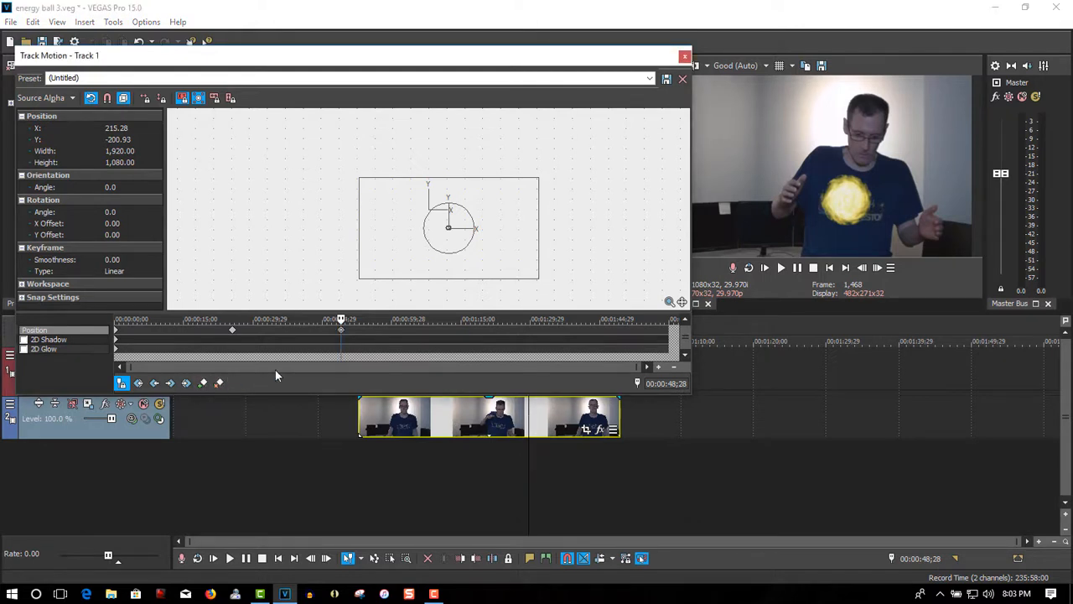
At 00:00:49;21, move the ball up out of the frame to X 186.58, Y 1,672.03 and close Track Motion
left_click(780, 268)
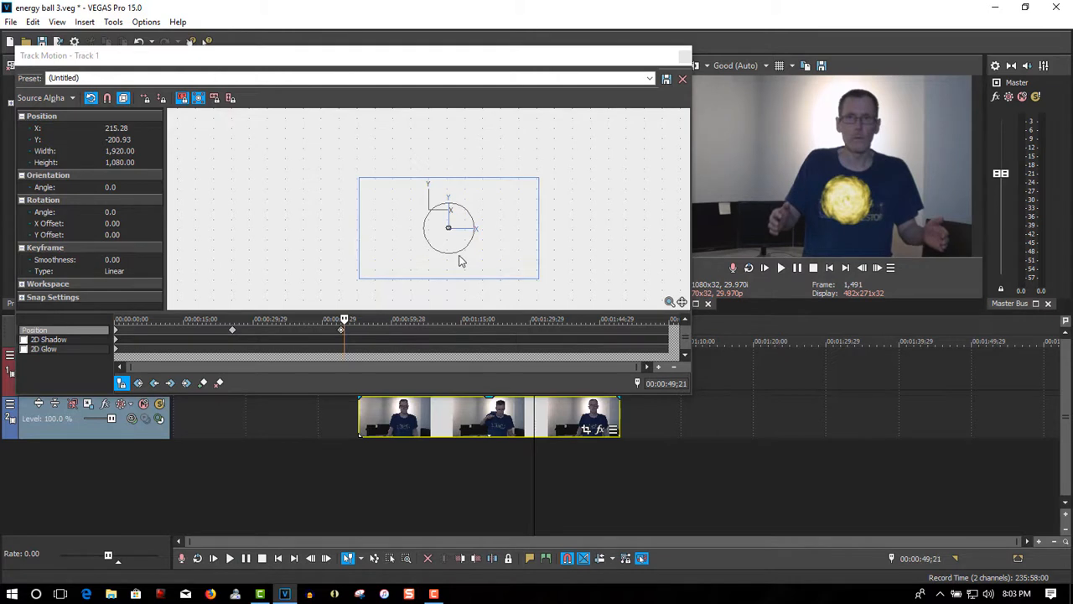
left_click_drag(459, 261, 457, 83)
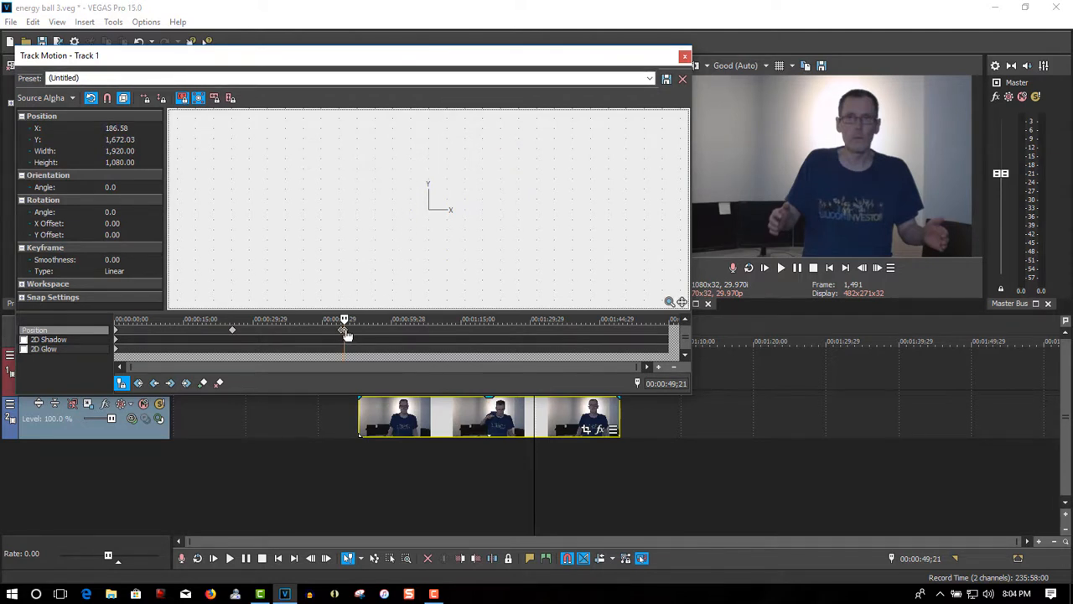
left_click(684, 56)
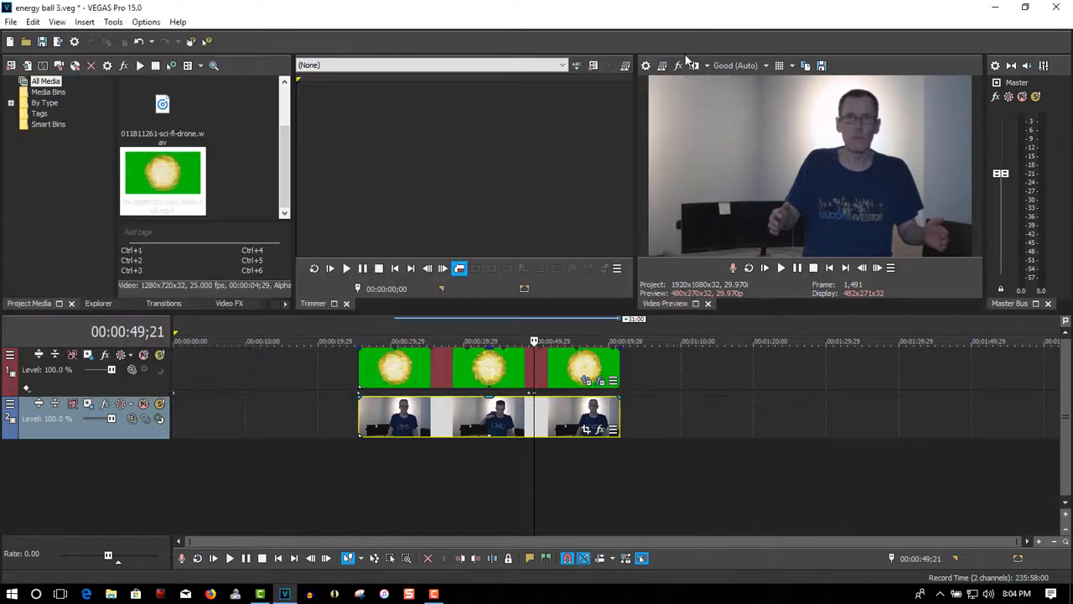
Play back the composite from the clips' start and trim the ends of both video events at 00:00:57;28
left_click(359, 448)
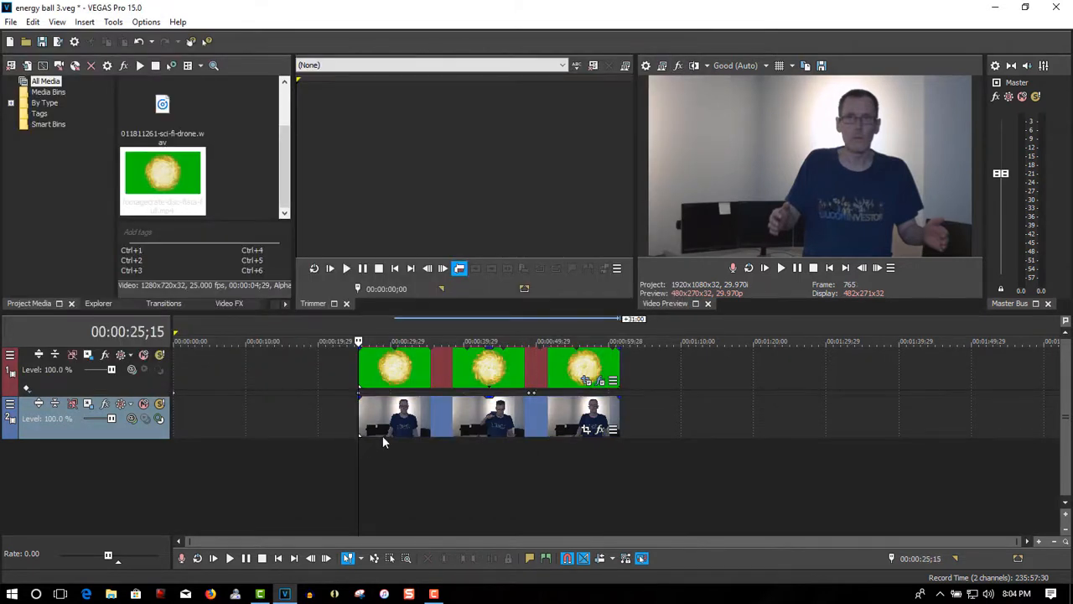
left_click(780, 268)
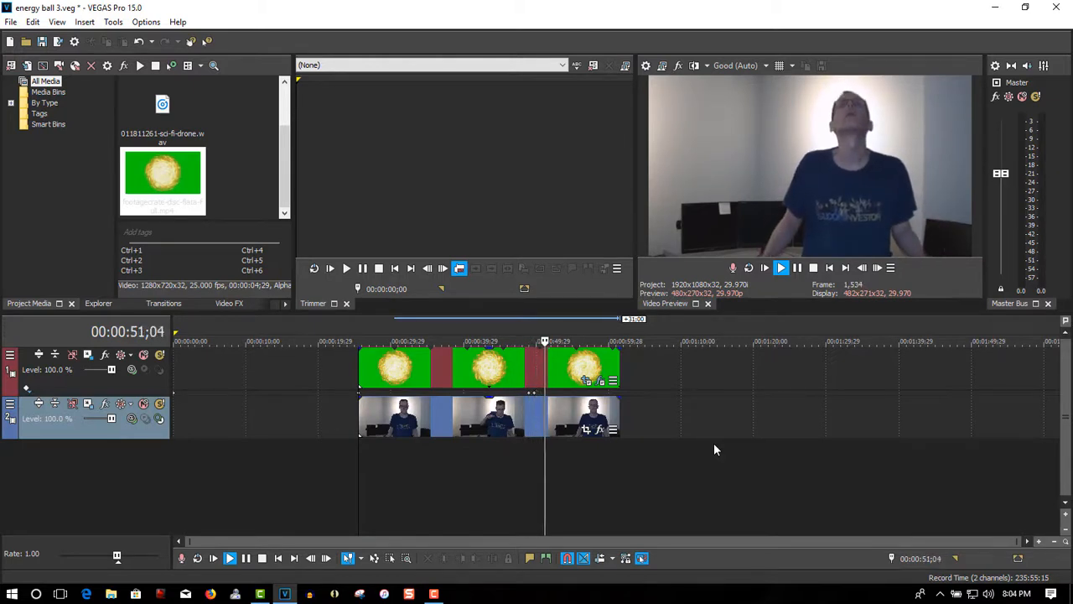
left_click(797, 268)
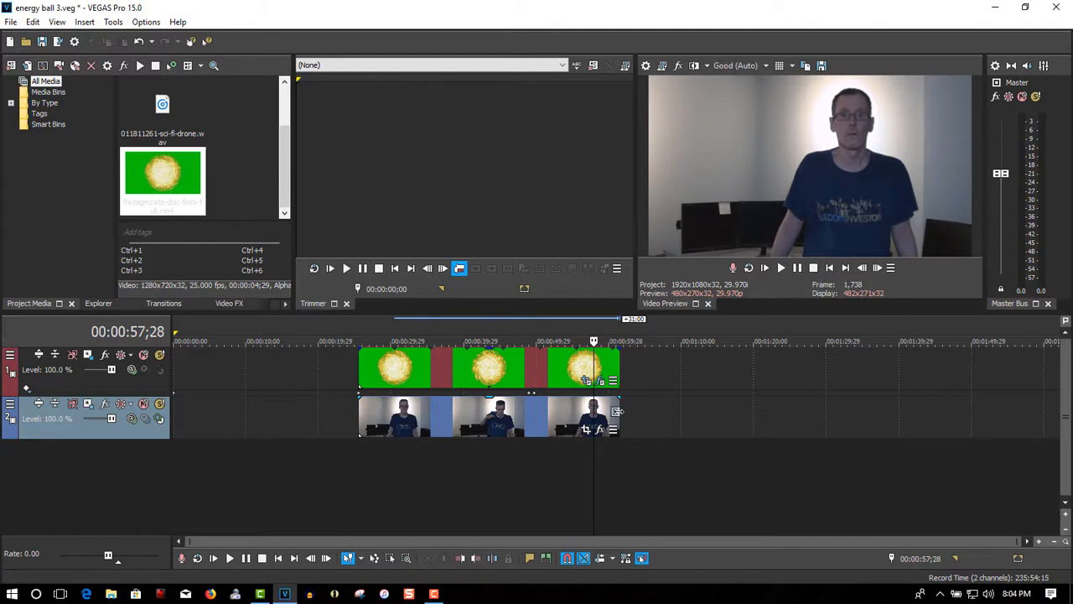
left_click_drag(617, 411, 594, 412)
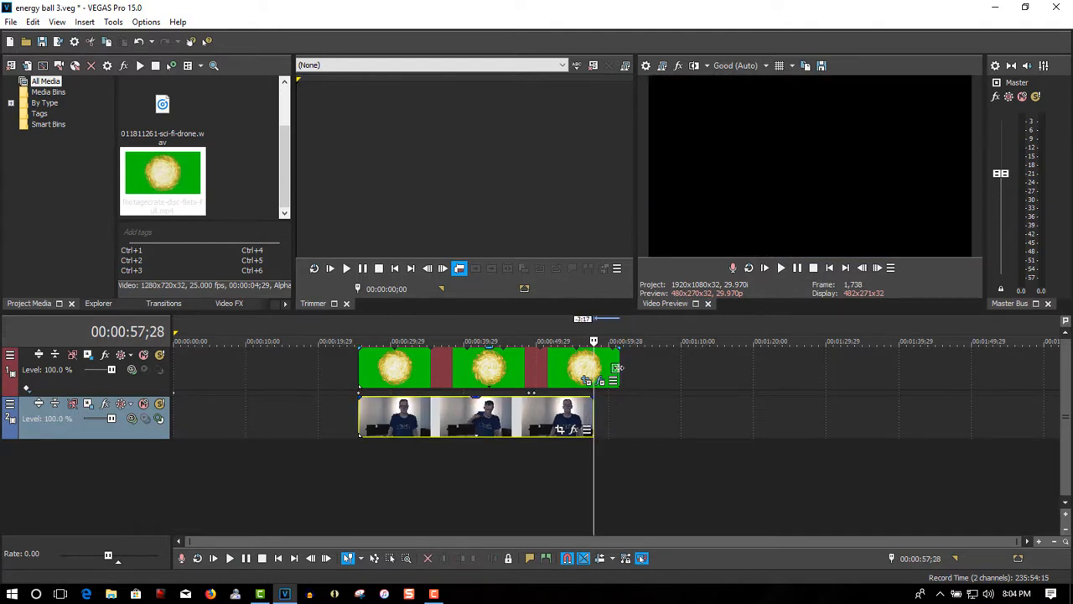
left_click_drag(617, 368, 591, 374)
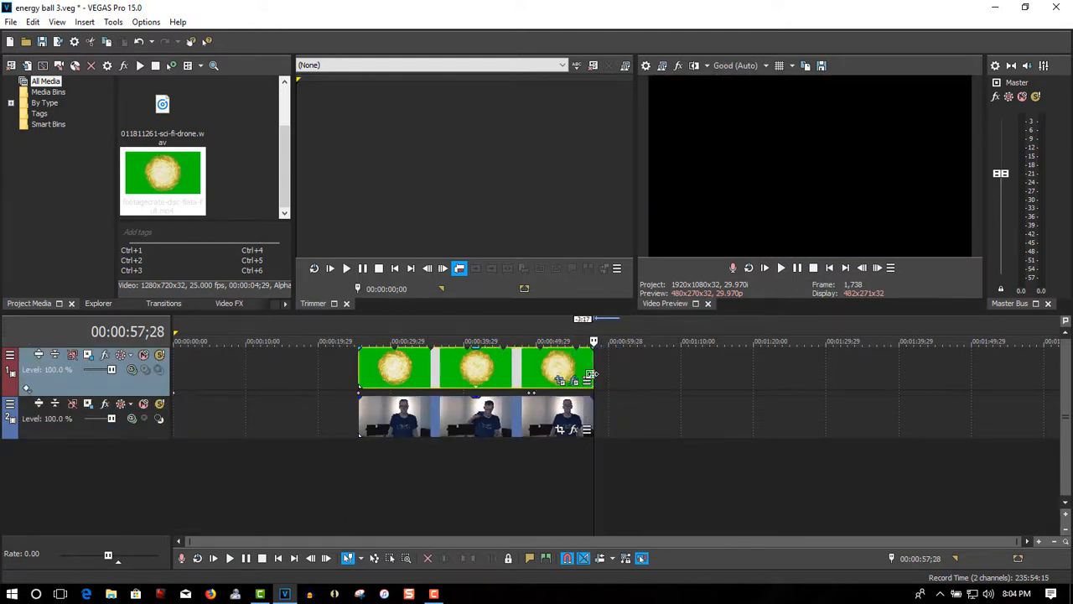
Add 011811261-sci-fi-drone.wav on a new audio track from the video's start, and trim its end to slightly before the video's end
left_click(162, 113)
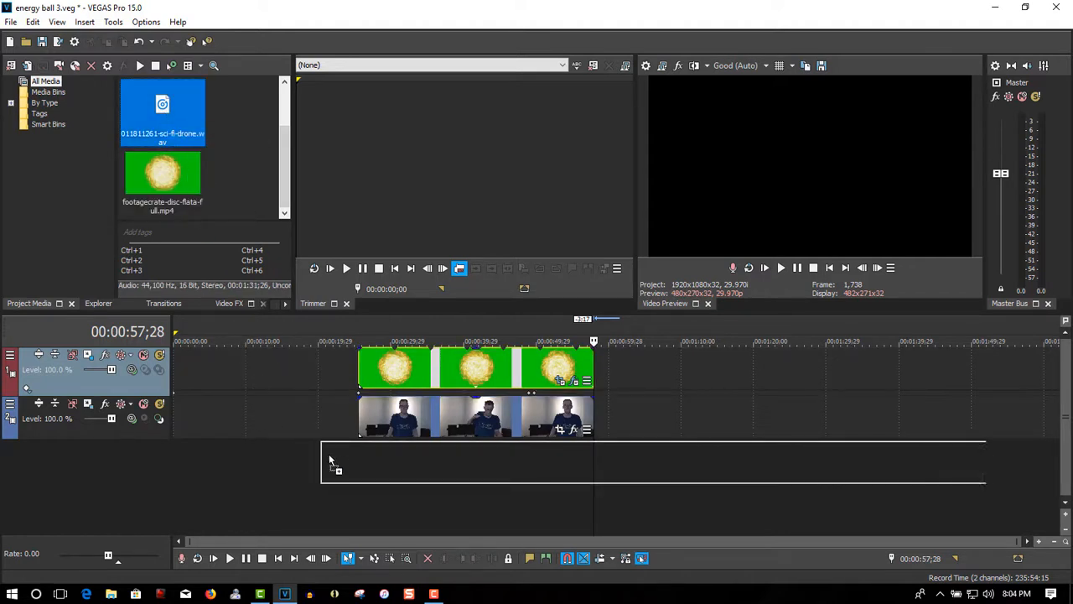
left_click_drag(343, 463, 352, 457)
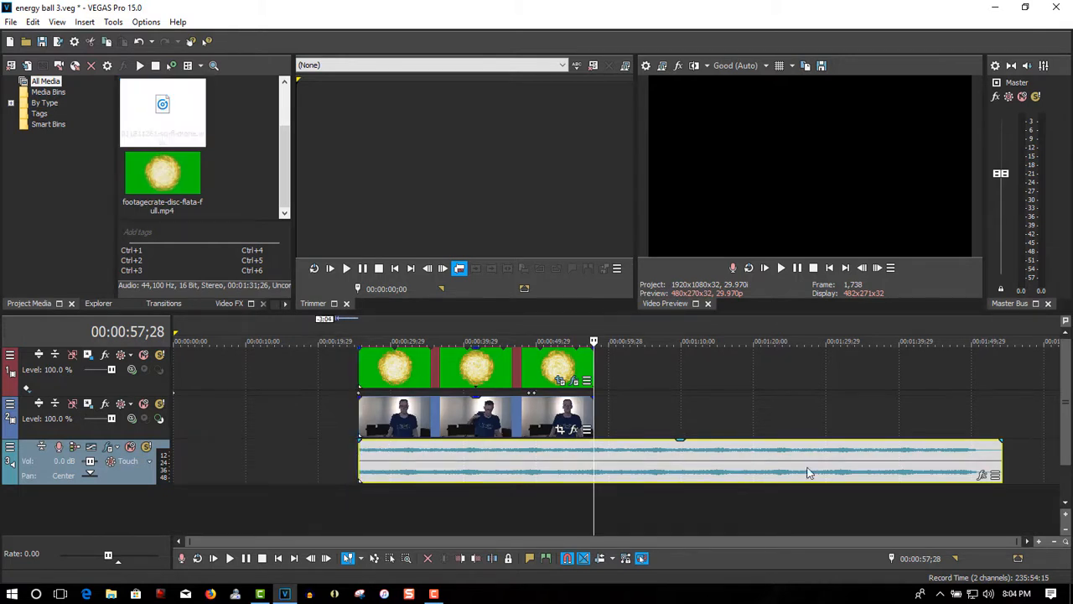
left_click_drag(998, 453, 579, 466)
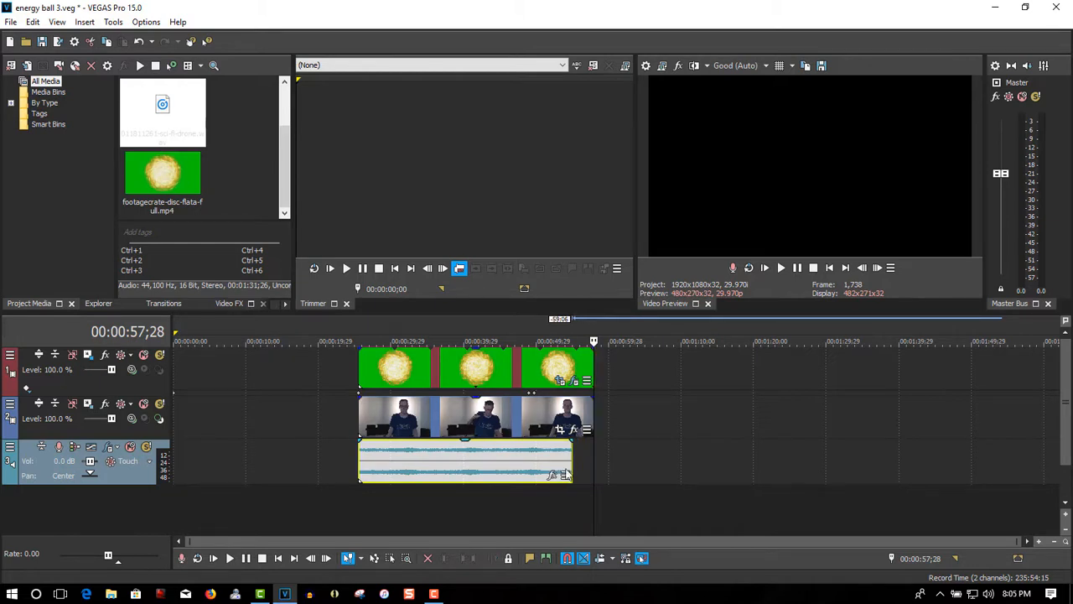
left_click(359, 494)
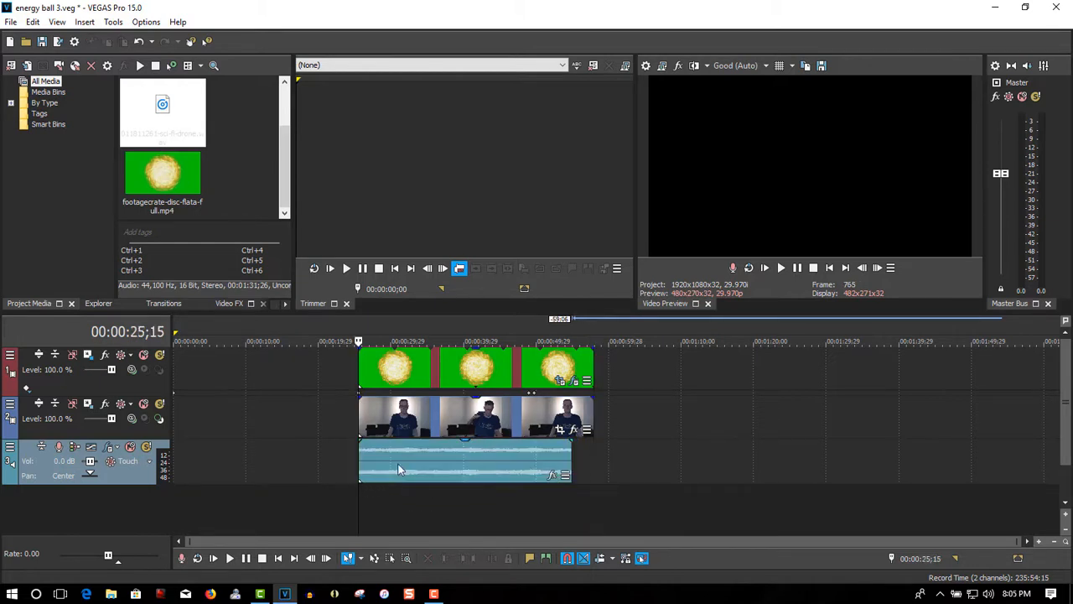
Play the composite from the clips' start until the ball has left the frame, and shorten the drone audio's end to about one second after 00:00:49;14
left_click(779, 271)
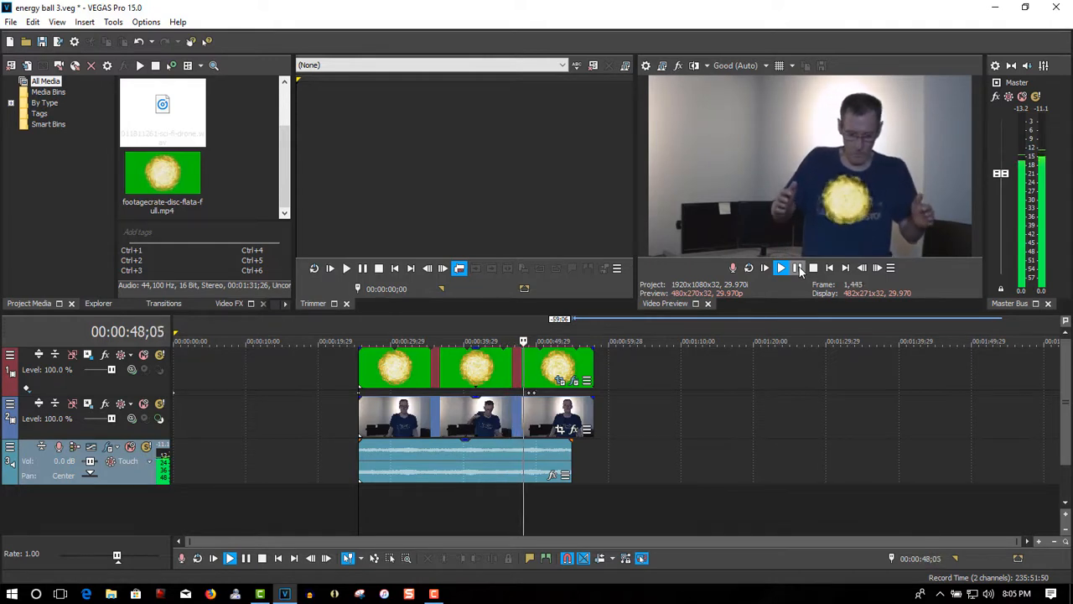
left_click(798, 268)
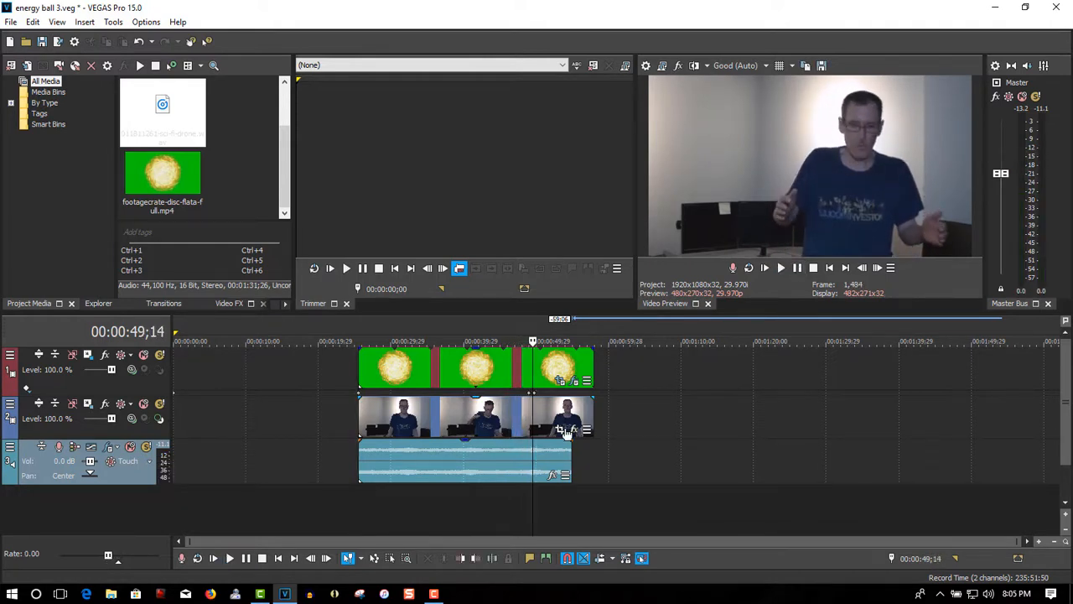
left_click_drag(569, 450, 554, 453)
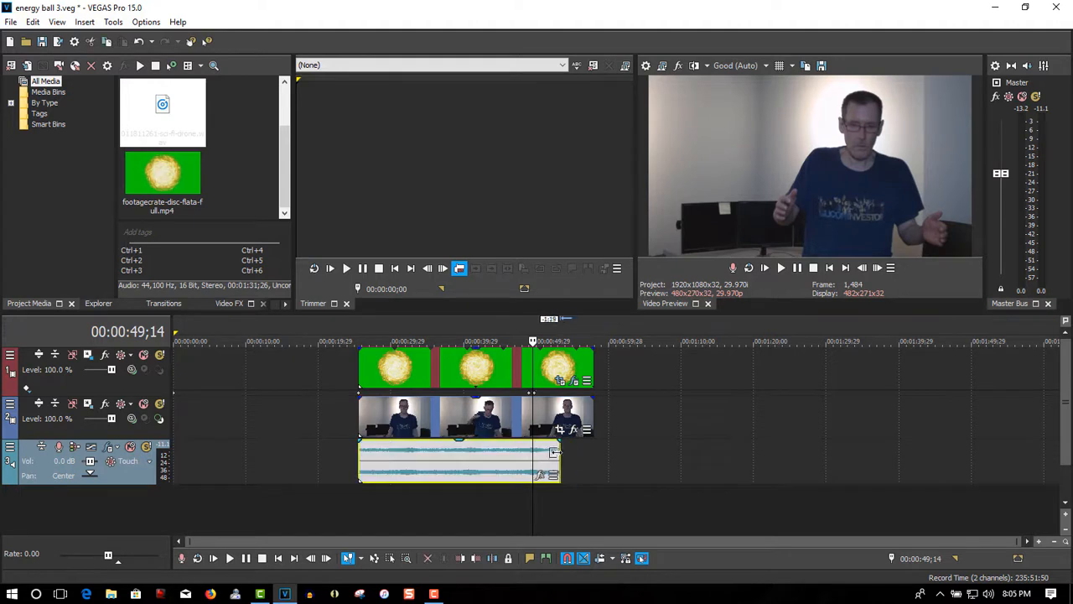
Play back the ball's exit from 00:00:49;14 and again from 00:00:46;28 to check the timing of the drone sound's end
left_click(783, 271)
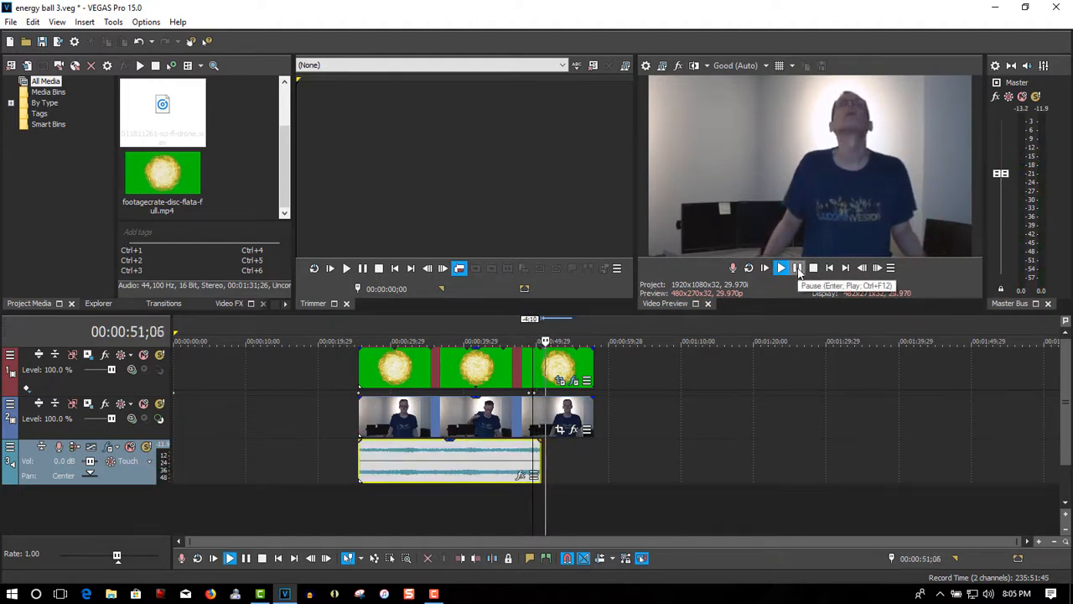
left_click(799, 270)
left_click(513, 489)
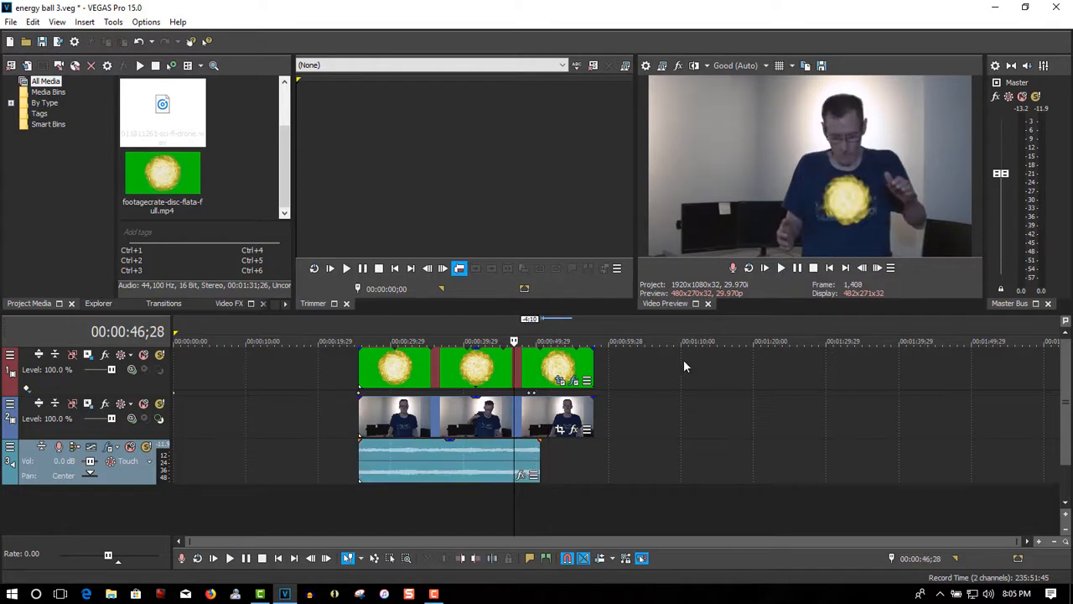
left_click(780, 267)
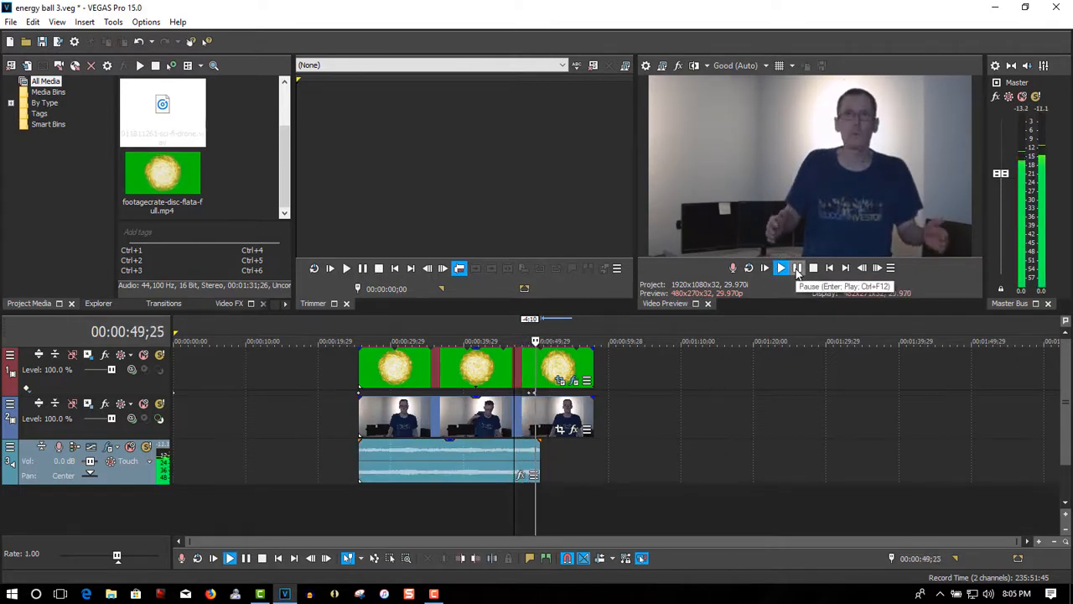
left_click(798, 269)
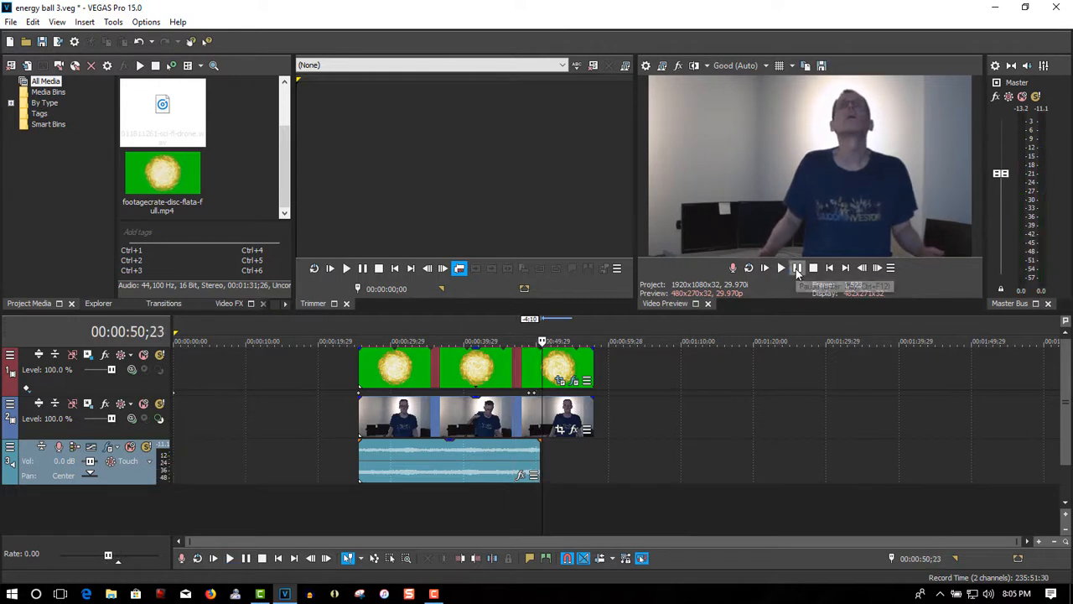
Trim the drone audio's end to about 00:00:49, where the ball starts leaving, and play back the ending from 00:00:46;08
left_click(536, 455)
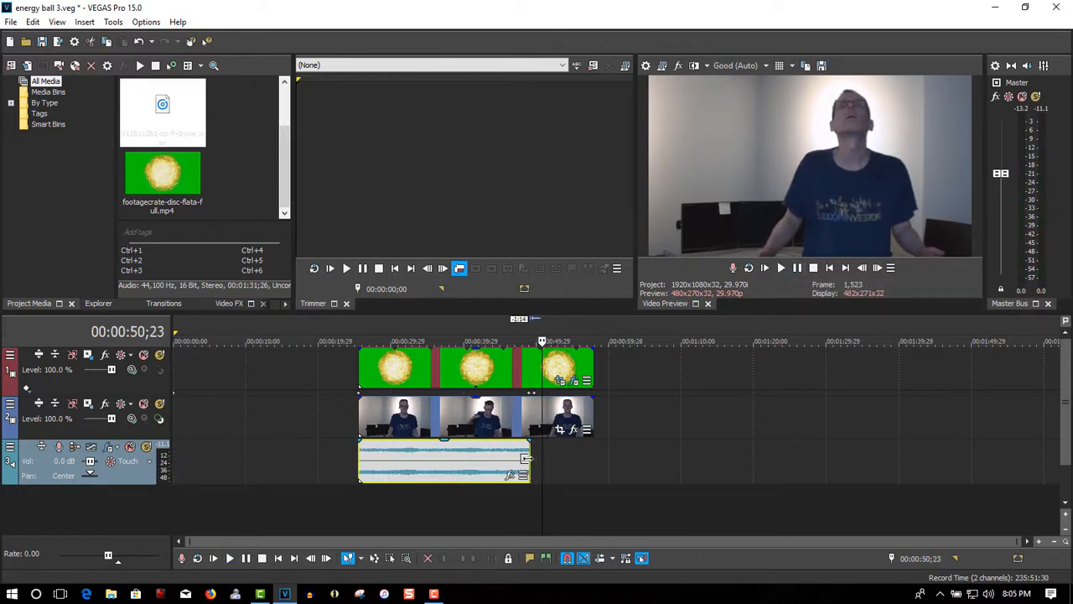
left_click(509, 495)
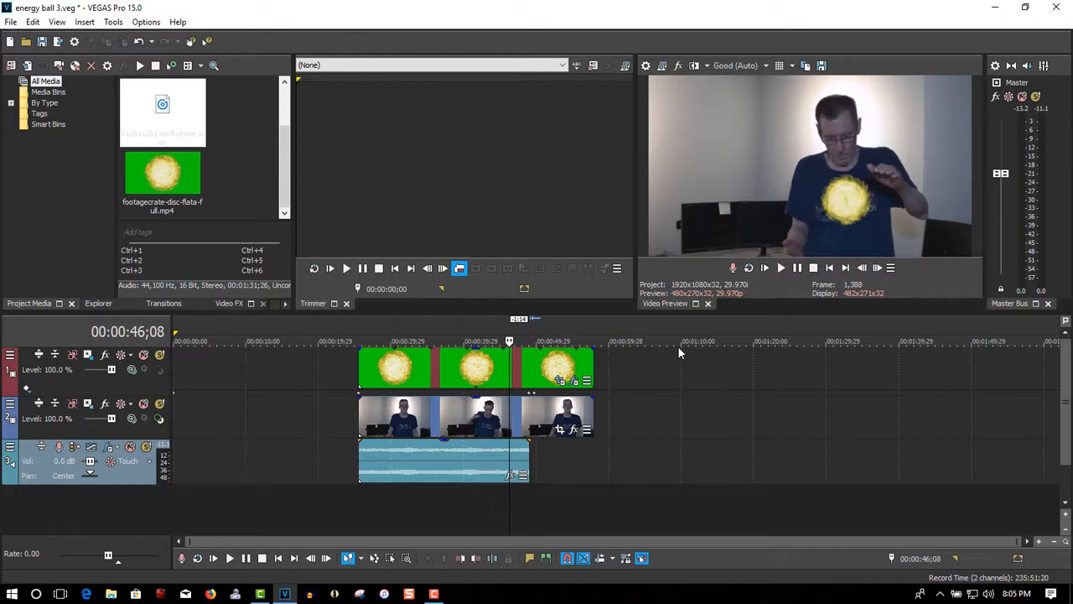
left_click(779, 266)
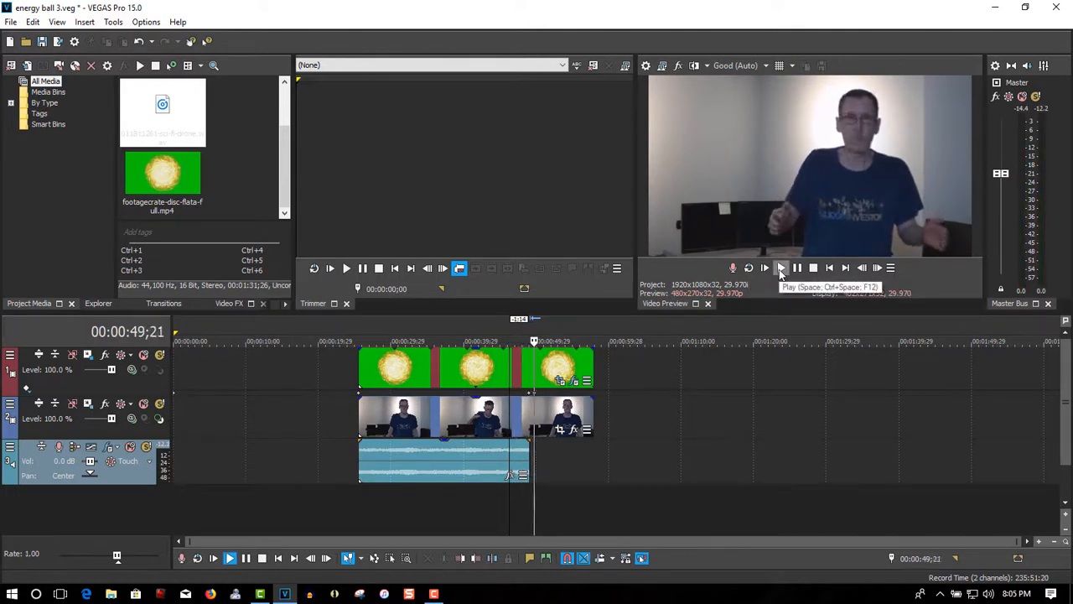
left_click(797, 268)
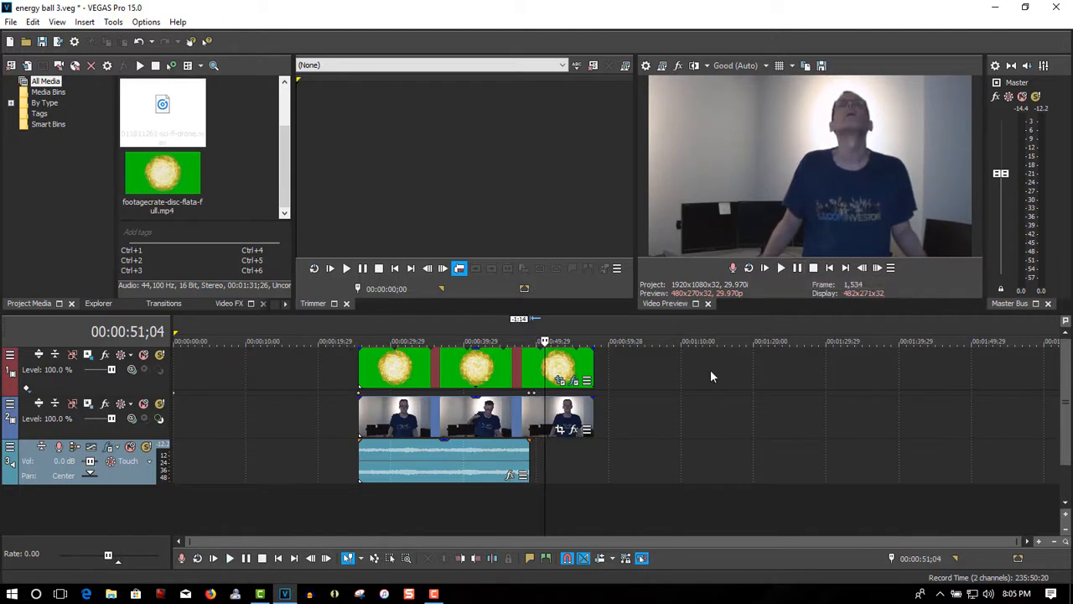